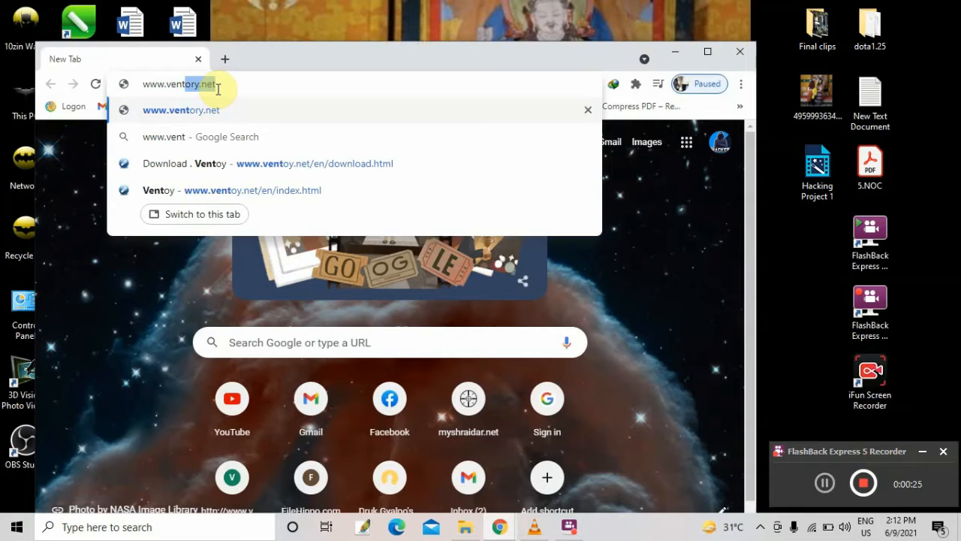
{"action": "type", "text": "o"}
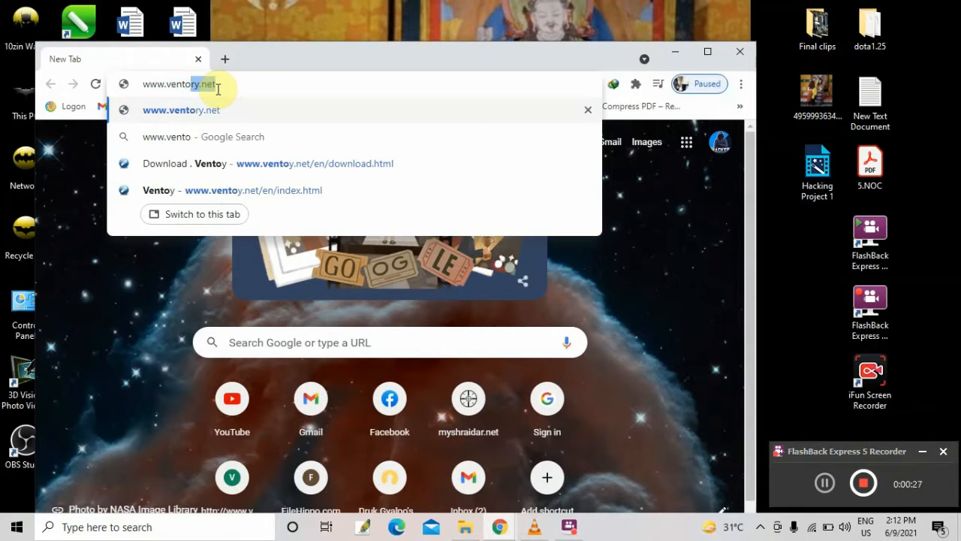
{"action": "type", "text": "ry."}
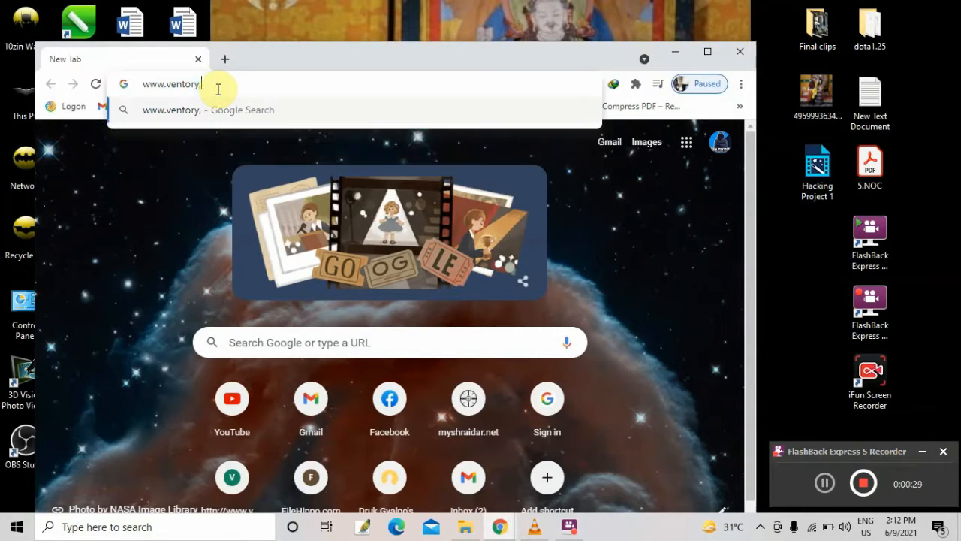
{"action": "type", "text": "n"}
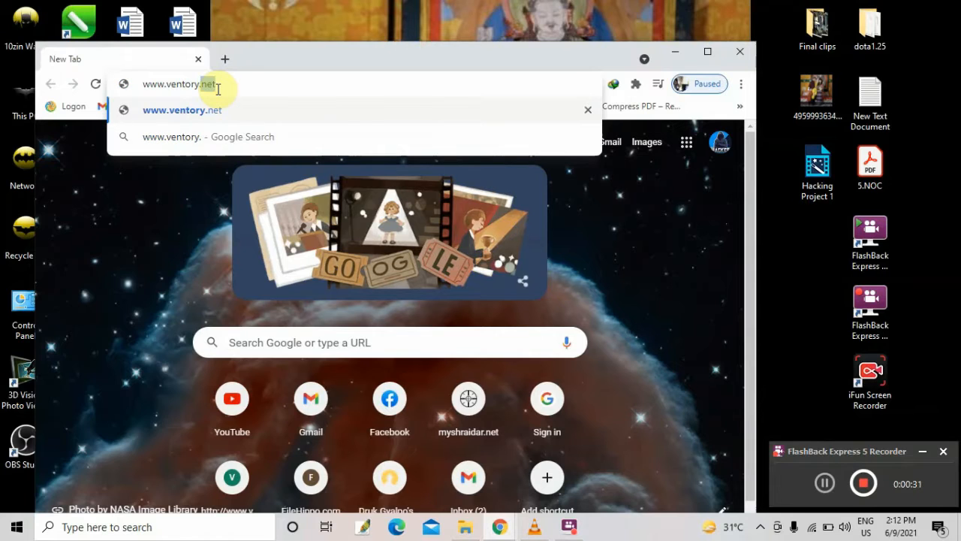
{"action": "type", "text": "et"}
{"action": "key", "text": "Return"}
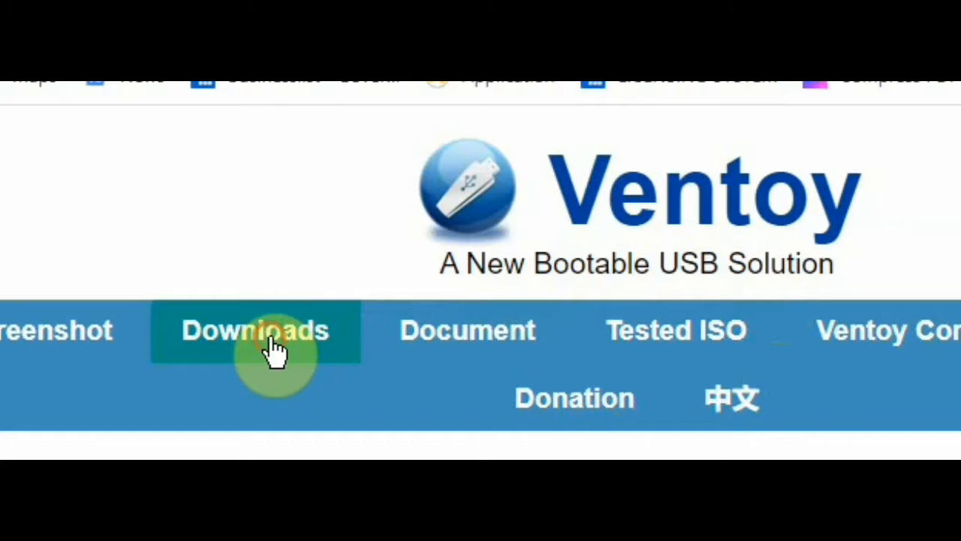
Download ventoy-1.0.45-windows.zip from the Ventoy downloads page and open the downloaded archive
{"action": "left_click", "coordinate": [269, 336]}
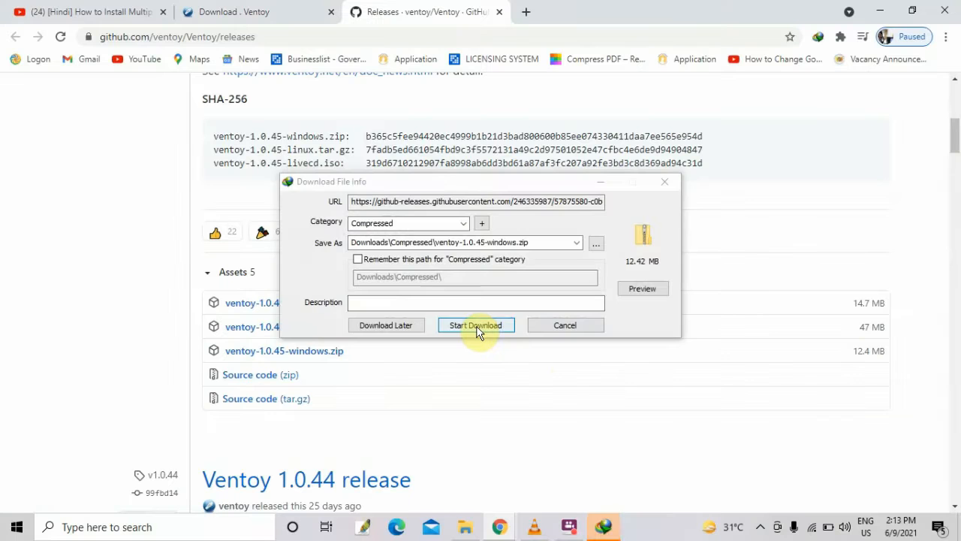
{"action": "left_click", "coordinate": [477, 327]}
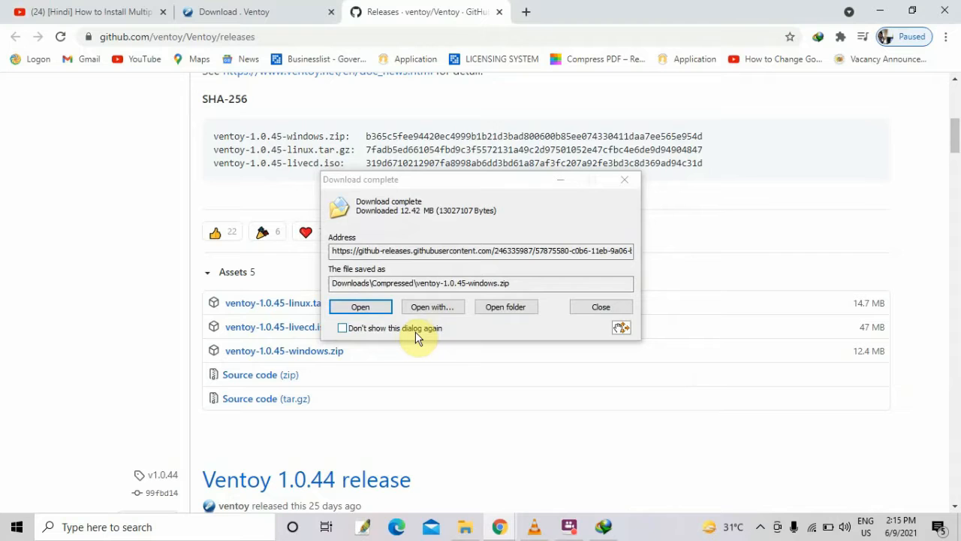
{"action": "left_click", "coordinate": [368, 307]}
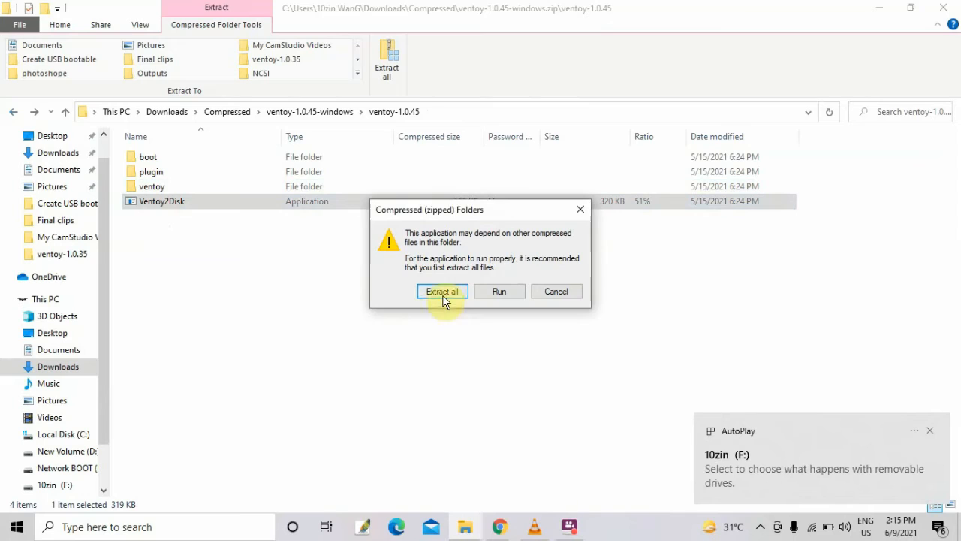
Extract all files from the ventoy-1.0.45-windows archive
{"action": "left_click", "coordinate": [442, 294]}
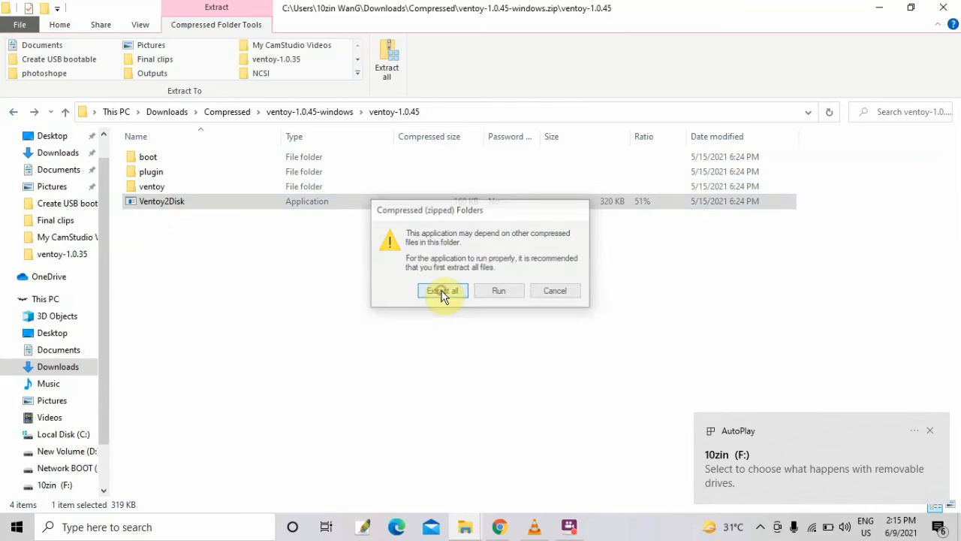
{"action": "left_click", "coordinate": [605, 397]}
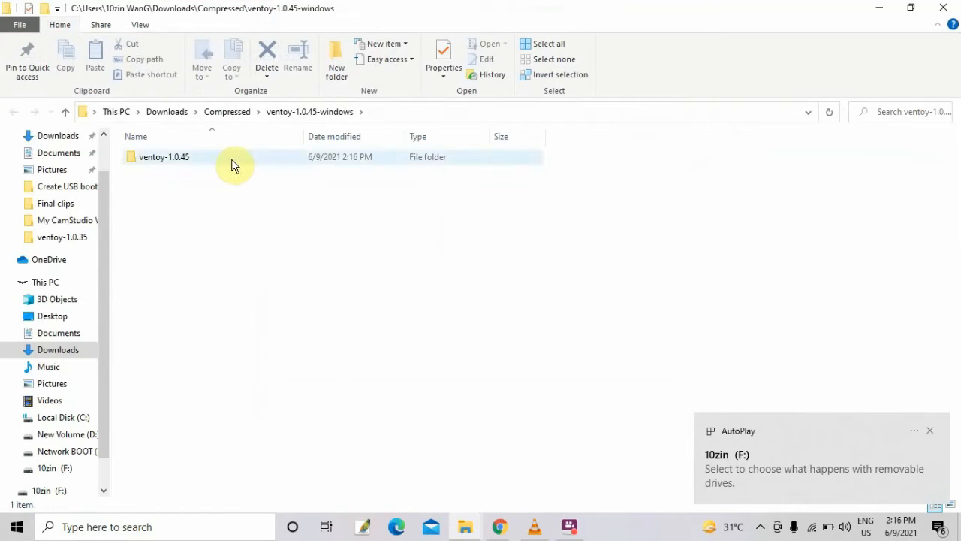
Open the extracted ventoy-1.0.45 folder and launch the Ventoy2Disk application
{"action": "double_click", "coordinate": [231, 165]}
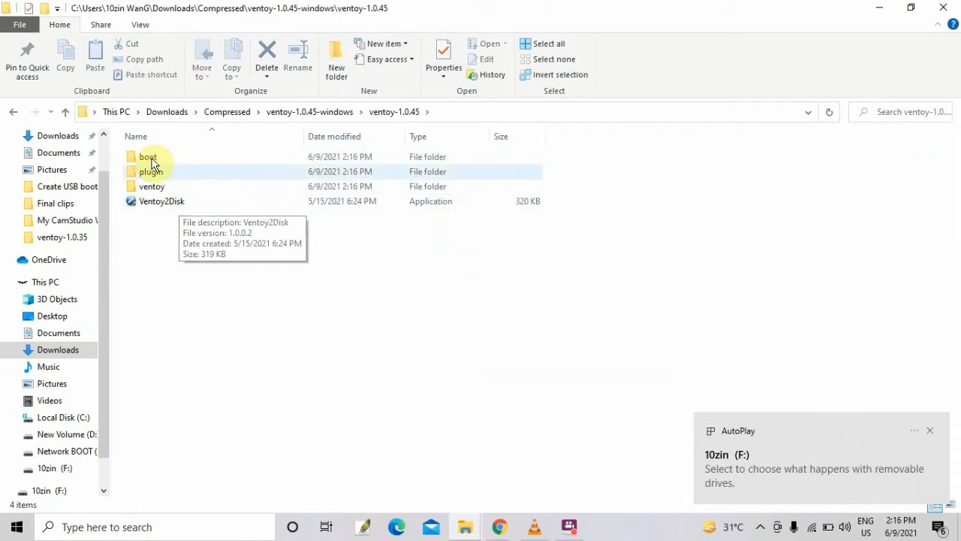
{"action": "left_click", "coordinate": [184, 204]}
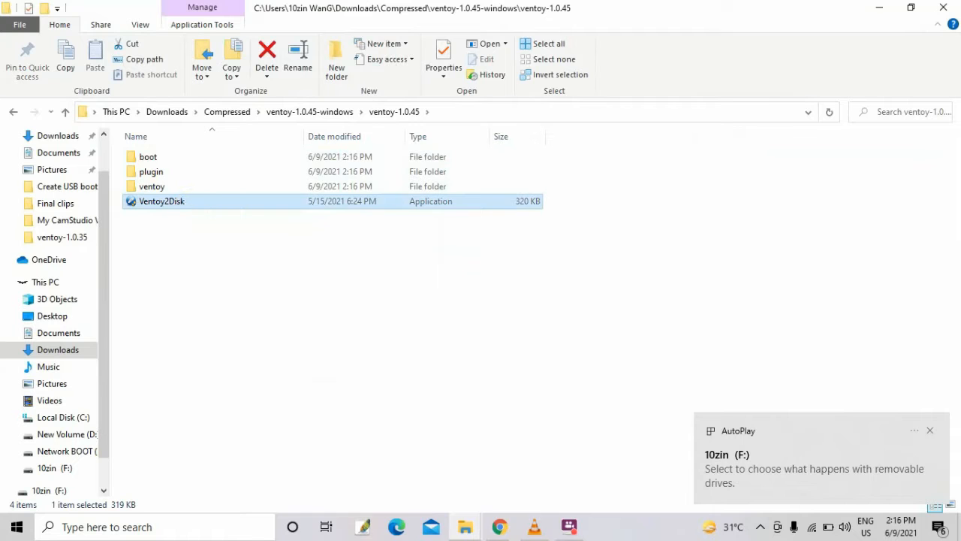
{"action": "left_click", "coordinate": [424, 363]}
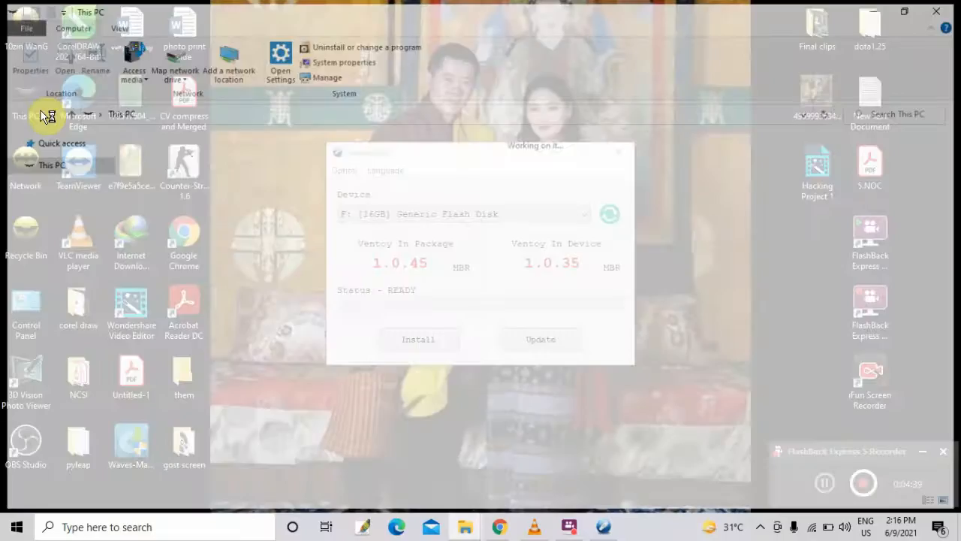
Install Ventoy onto the F: 16GB Generic Flash Disk and acknowledge the completion notice
{"action": "left_click", "coordinate": [361, 462]}
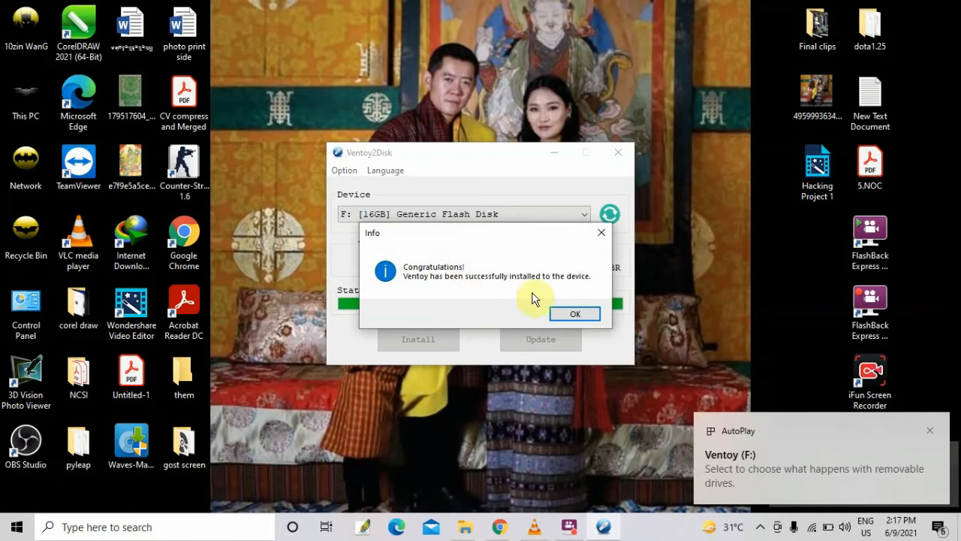
{"action": "left_click", "coordinate": [574, 314]}
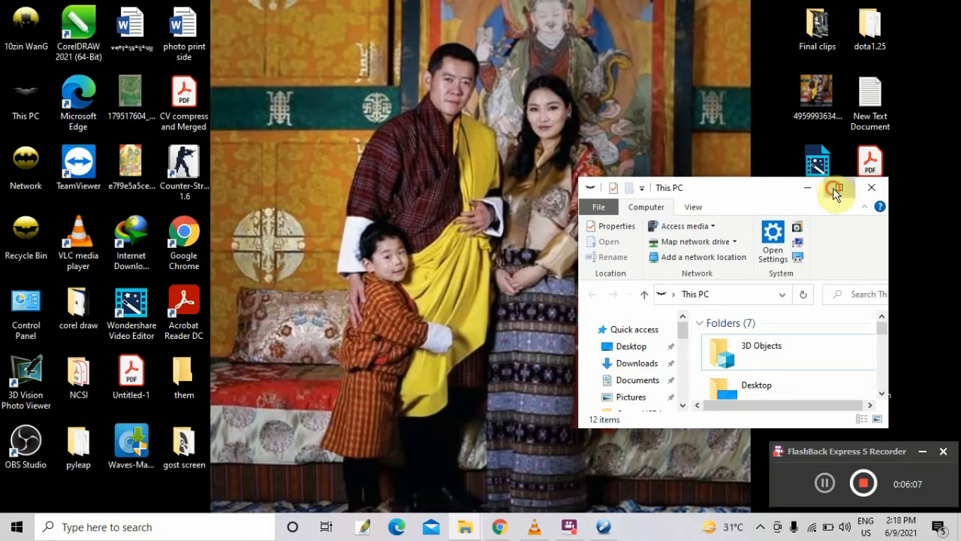
Open the Ventoy (F:) drive in File Explorer
{"action": "left_click", "coordinate": [838, 187]}
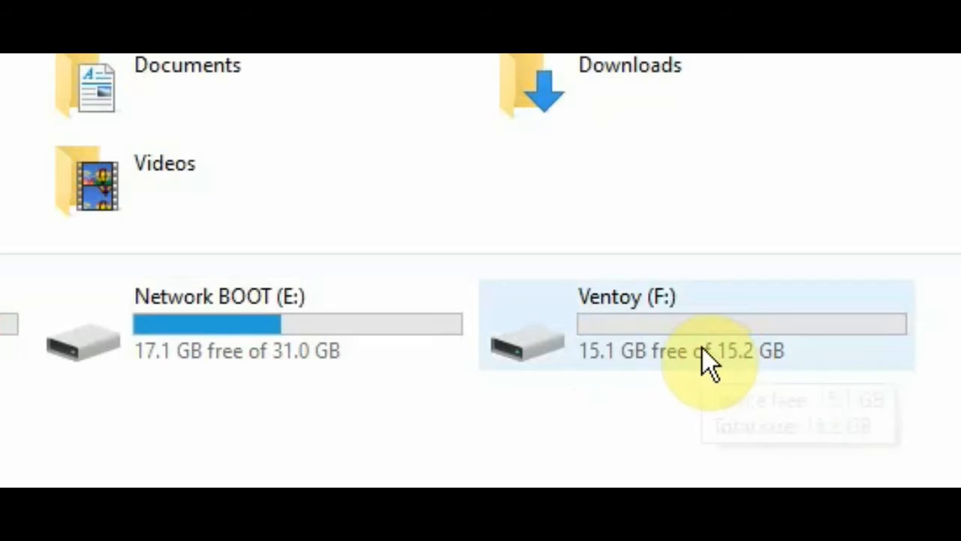
{"action": "double_click", "coordinate": [752, 282]}
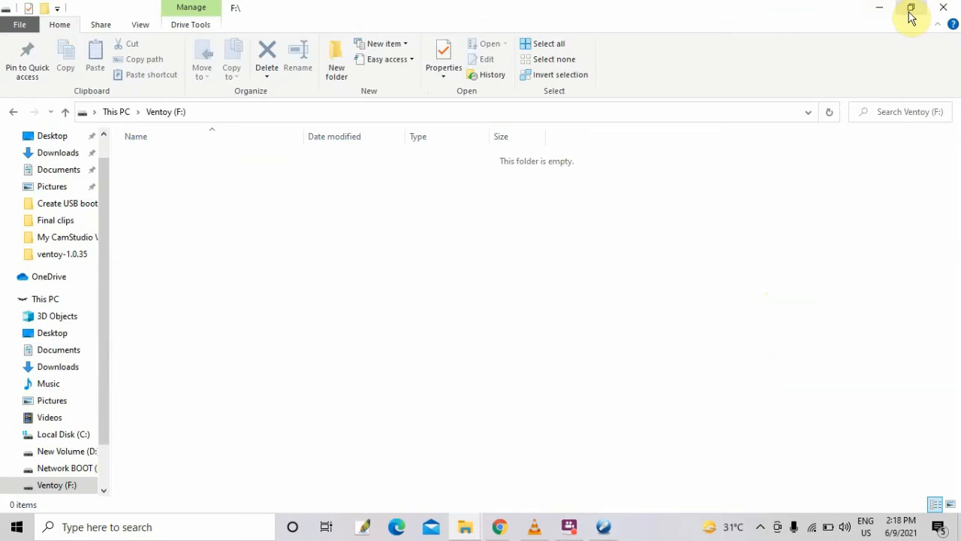
{"action": "left_click", "coordinate": [910, 17]}
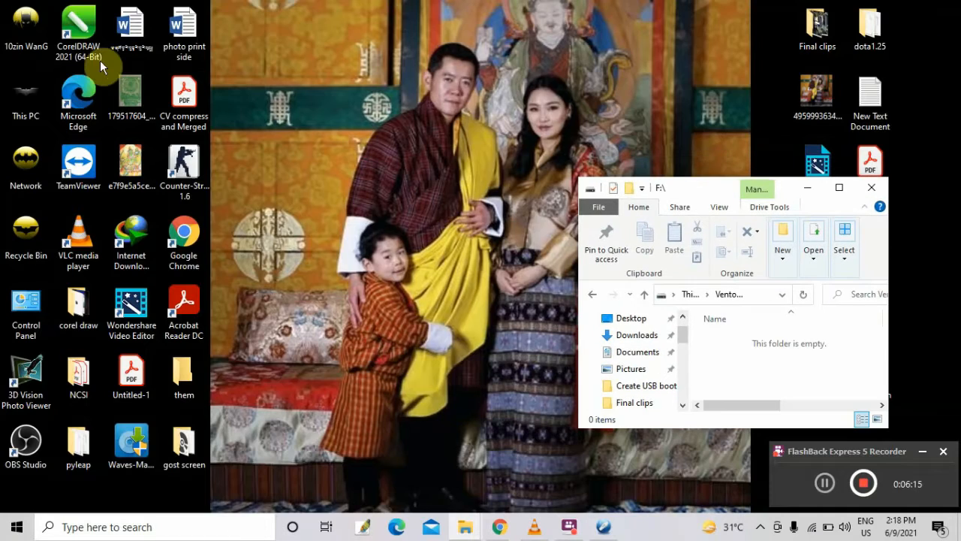
Open a second This PC window and browse to the D:\software\win os folder
{"action": "double_click", "coordinate": [10, 87]}
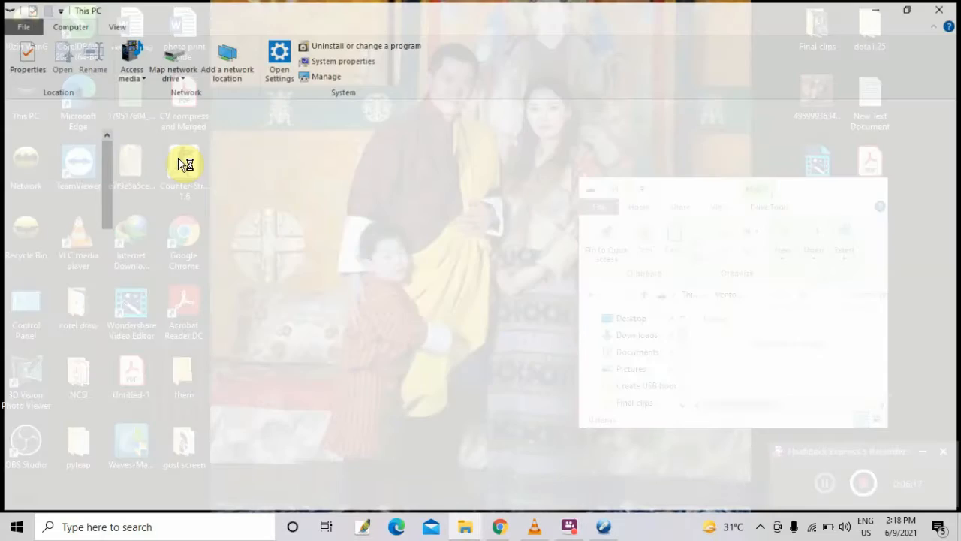
{"action": "double_click", "coordinate": [423, 279]}
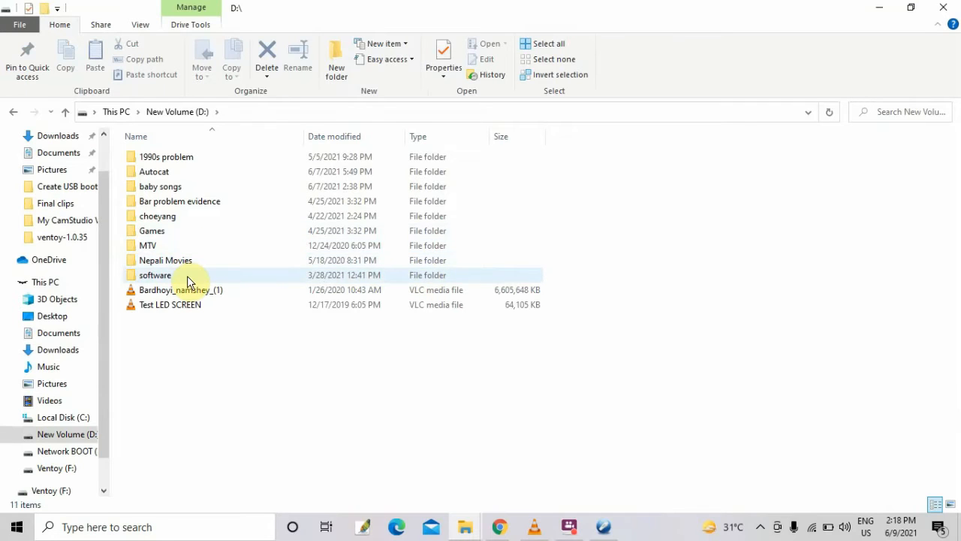
{"action": "double_click", "coordinate": [186, 276]}
{"action": "double_click", "coordinate": [166, 306]}
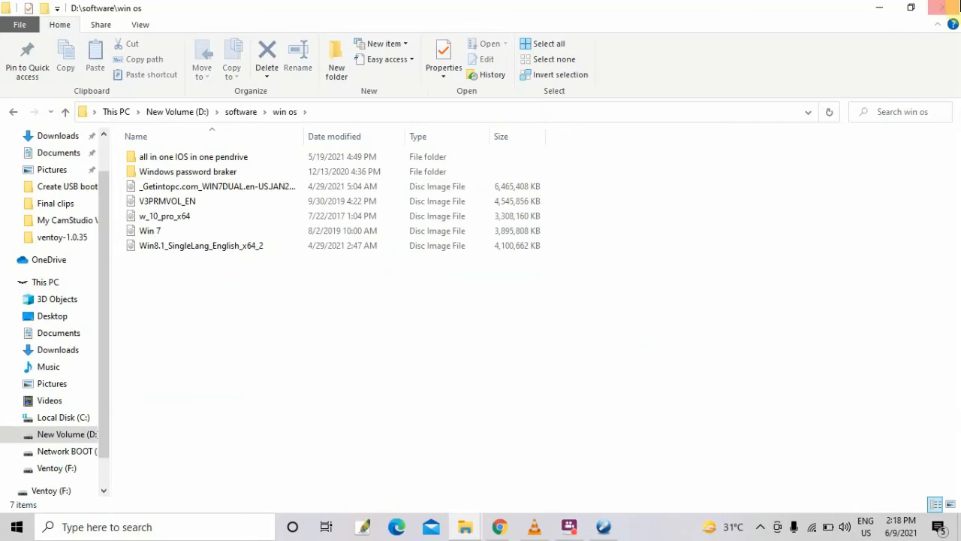
{"action": "left_click", "coordinate": [910, 8]}
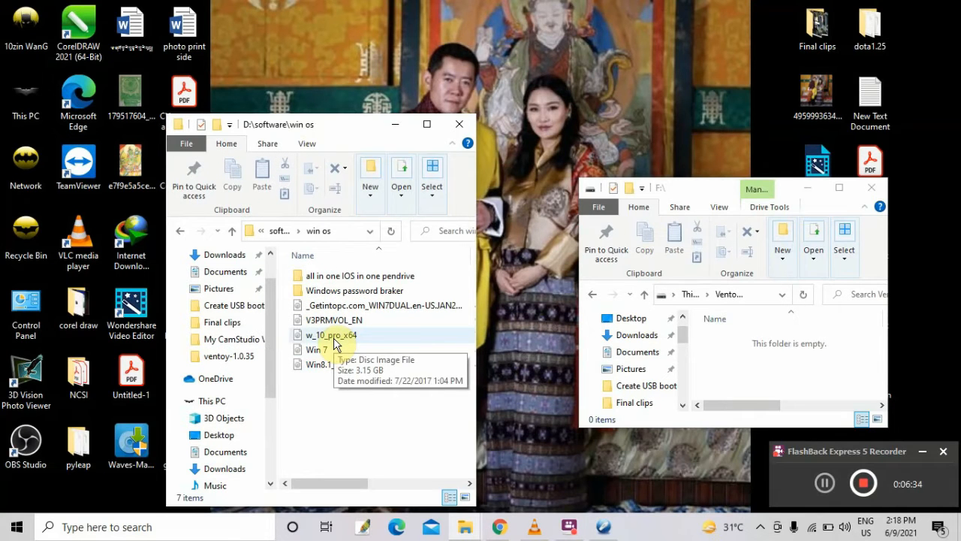
Select the w_10_pro_x64, Win 7 and Win8.1_SingleLang_English_x64_2 ISO files and copy them onto the Ventoy (F:) drive
{"action": "left_click", "coordinate": [334, 343]}
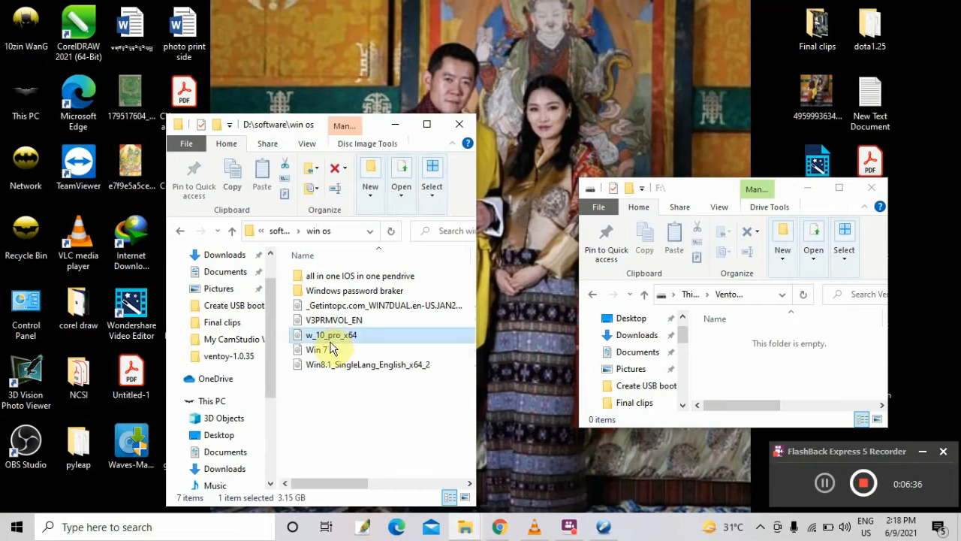
{"action": "left_click", "coordinate": [331, 365], "text": "shift"}
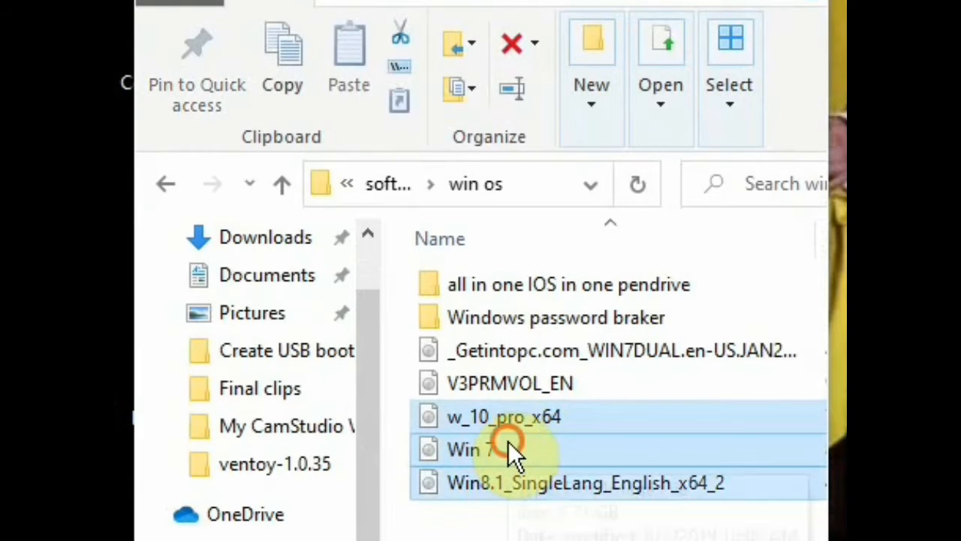
{"action": "left_click_drag", "start_coordinate": [508, 442], "coordinate": [960, 516]}
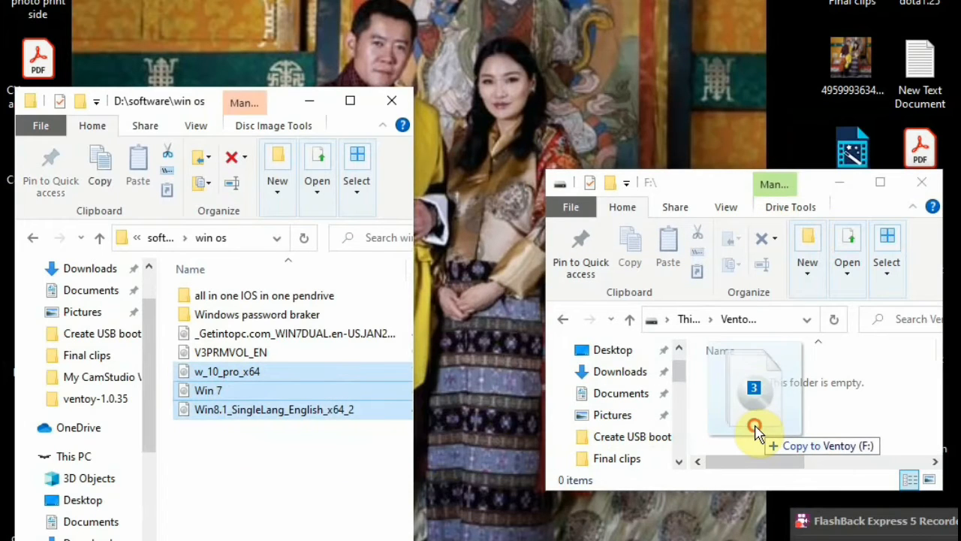
{"action": "left_click_drag", "start_coordinate": [755, 429], "coordinate": [758, 433]}
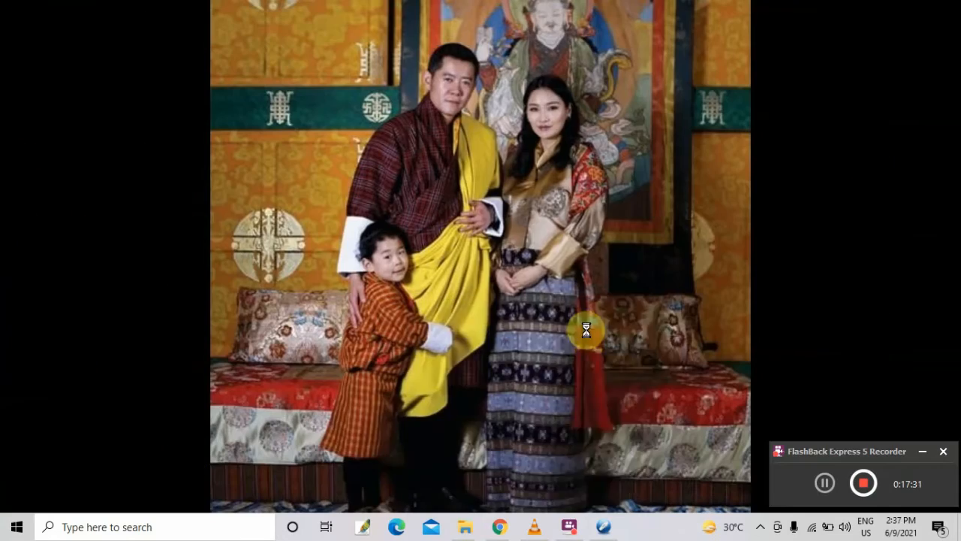
{"action": "right_click", "coordinate": [579, 289]}
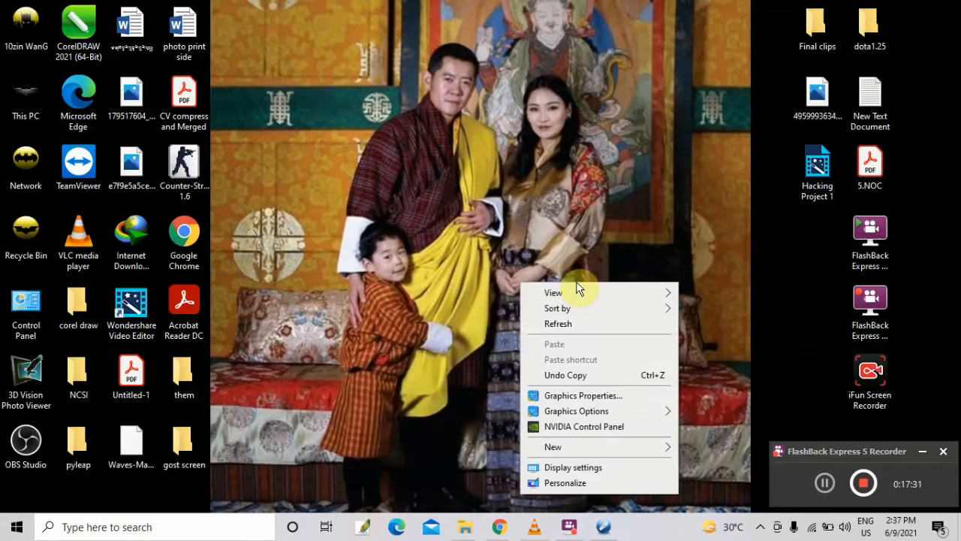
{"action": "left_click", "coordinate": [567, 328]}
{"action": "right_click", "coordinate": [569, 120]}
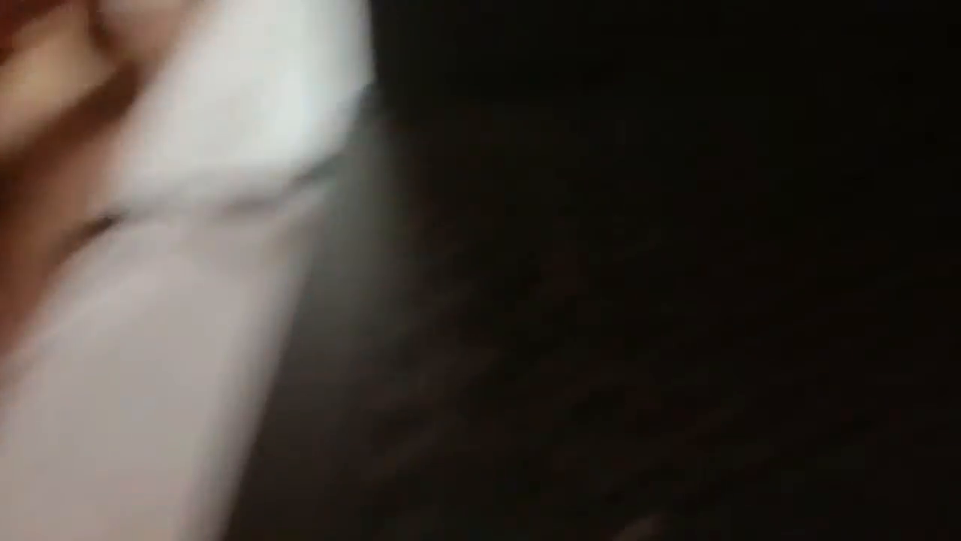
Open the computer's boot menu and boot from the USB Storage Device
{"action": "key", "text": "F12"}
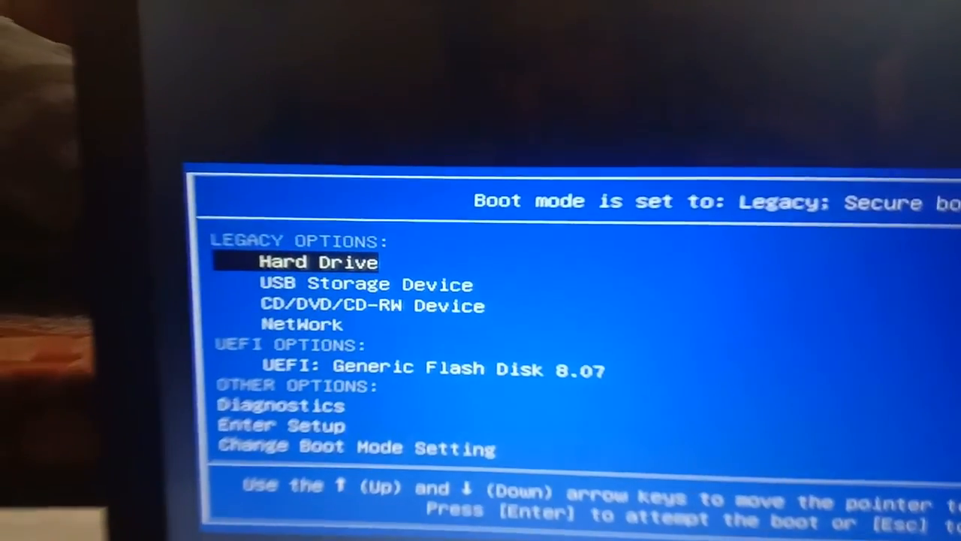
{"action": "key", "text": "Down"}
{"action": "key", "text": "Down"}
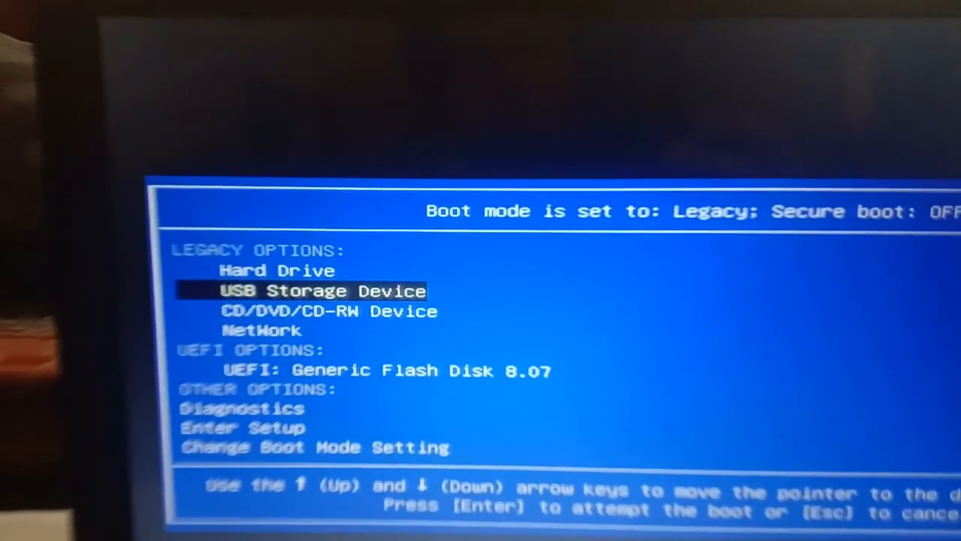
{"action": "key", "text": "Return"}
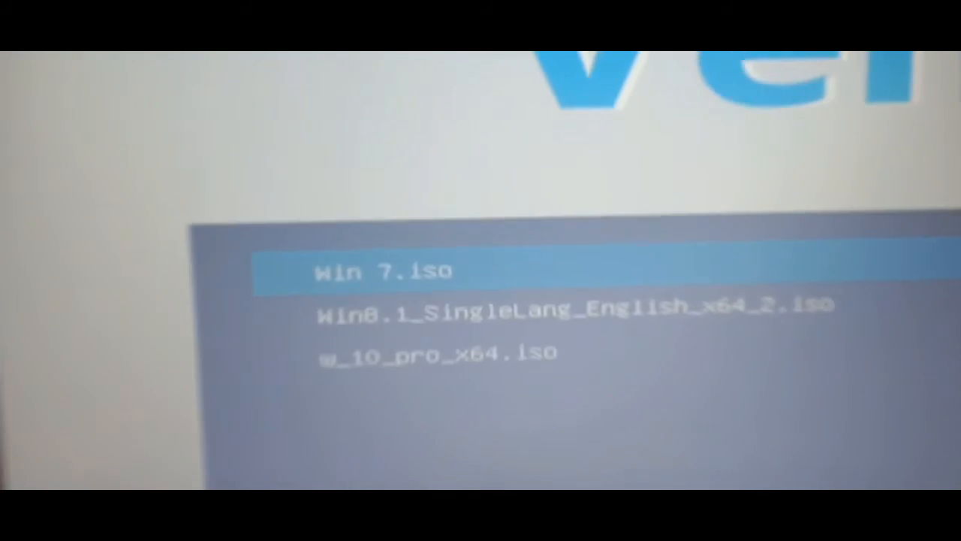
Highlight w_10_pro_x64.iso in the Ventoy boot menu
{"action": "key", "text": "Down"}
{"action": "key", "text": "Down"}
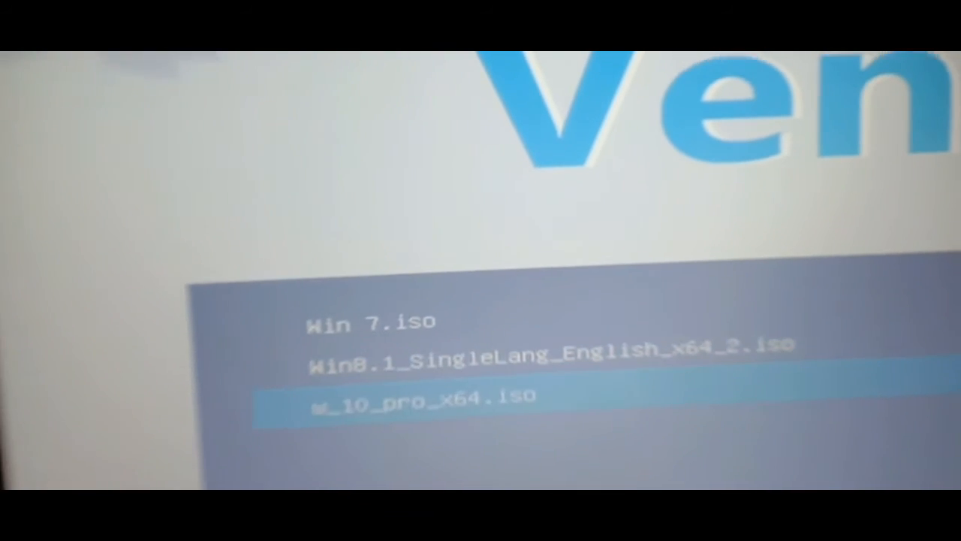
{"action": "key", "text": "Down"}
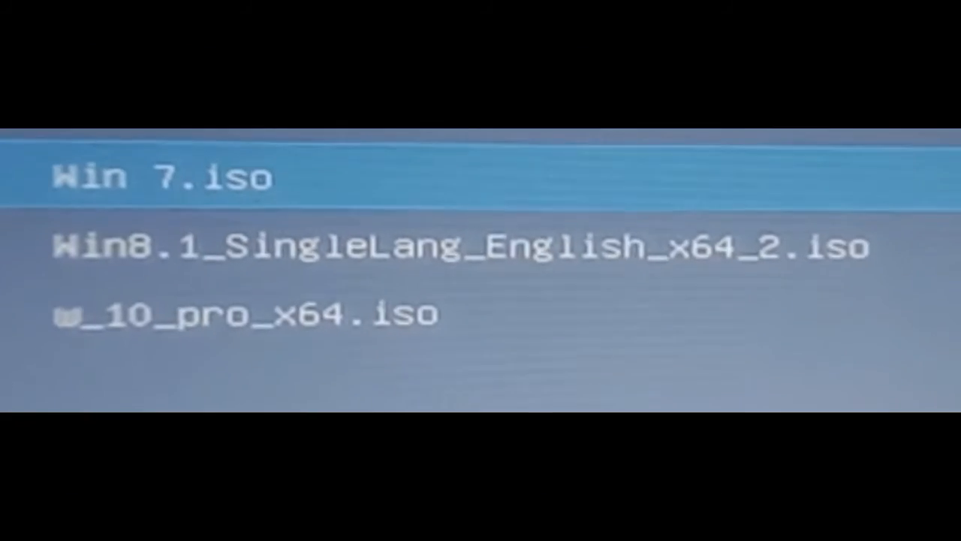
{"action": "key", "text": "Down"}
{"action": "key", "text": "Down"}
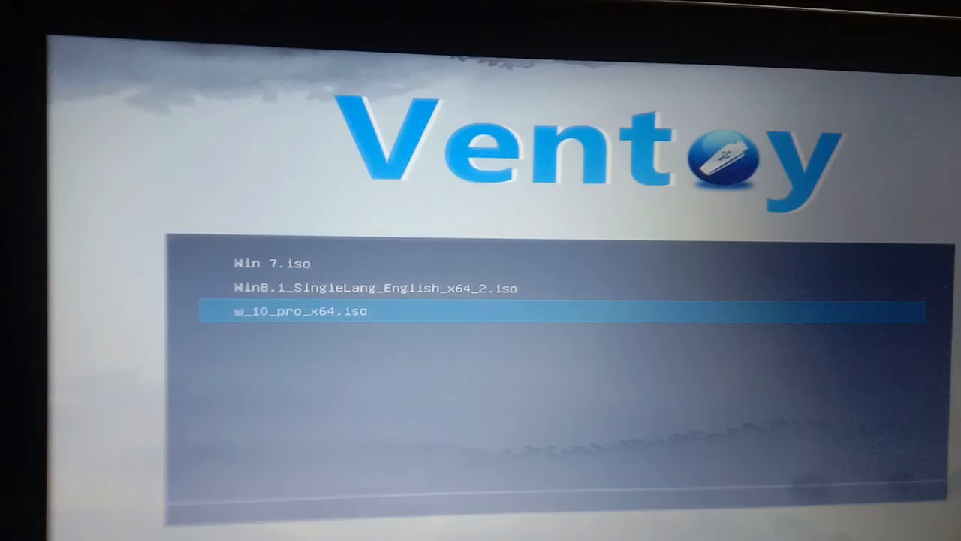